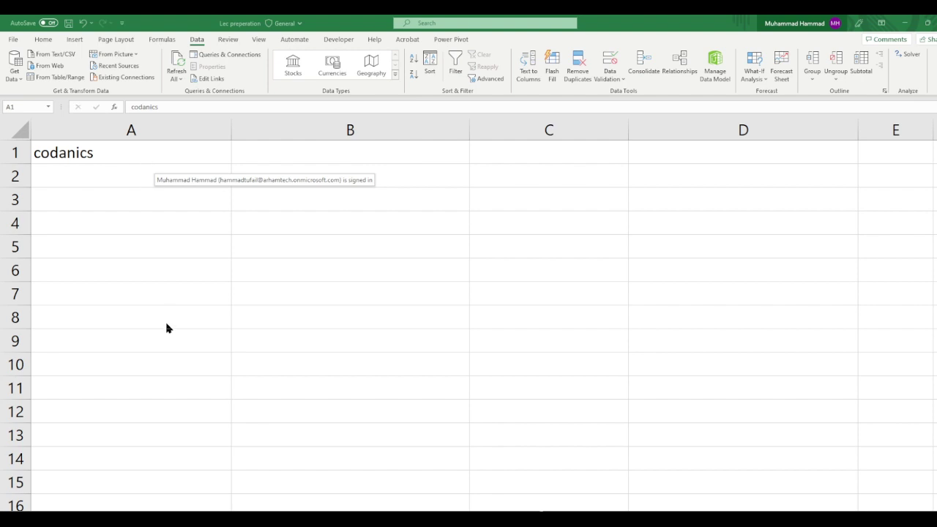
- Select the codanics cell A1 and open Insert Hyperlink with Ctrl+K
click(98, 153)
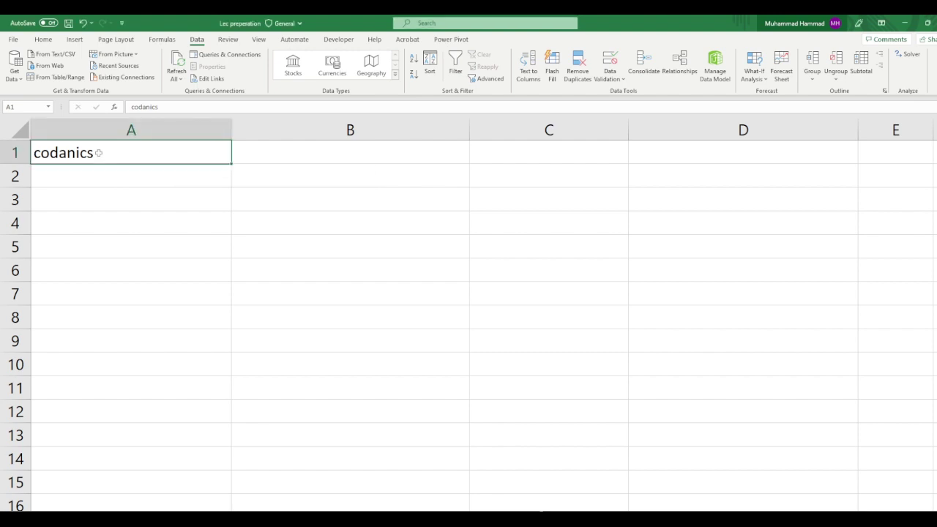
key(ctrl+k)
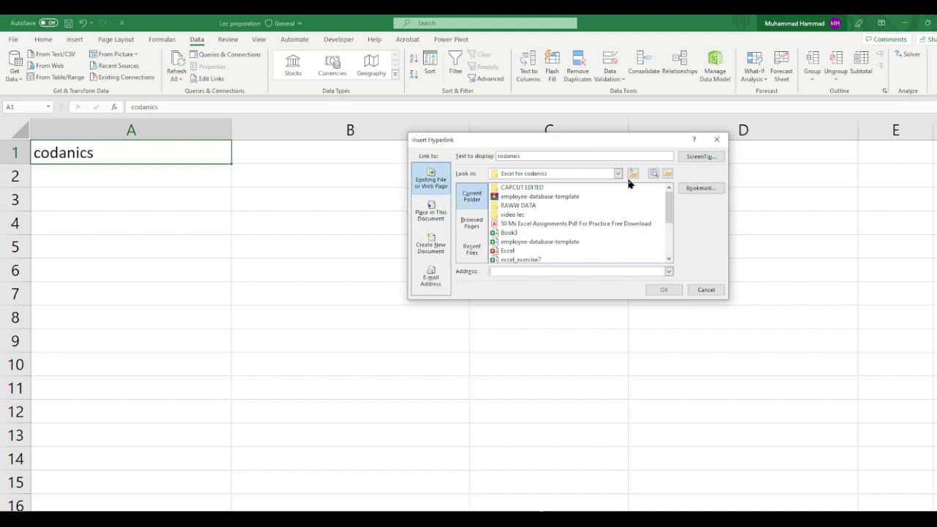
- Close Insert Hyperlink, reopen it from Insert > Link, and cancel without linking
click(716, 139)
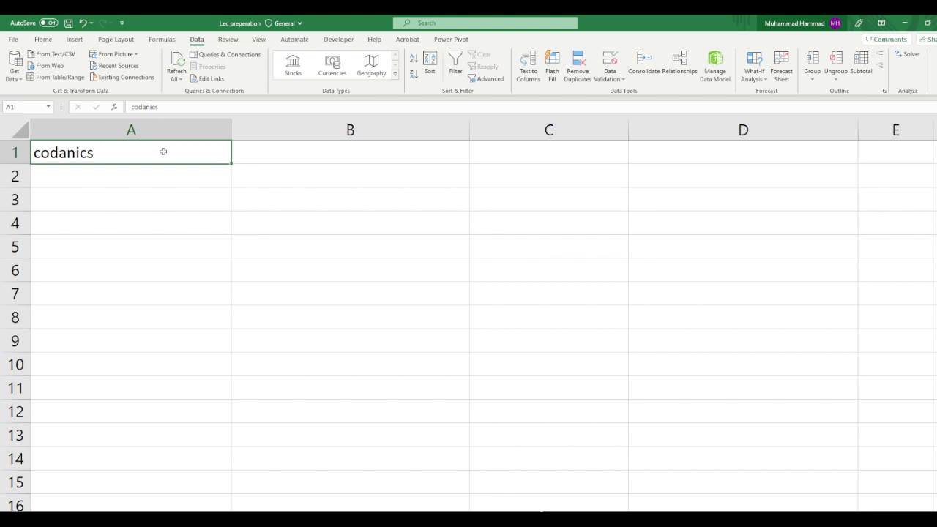
click(76, 41)
click(721, 63)
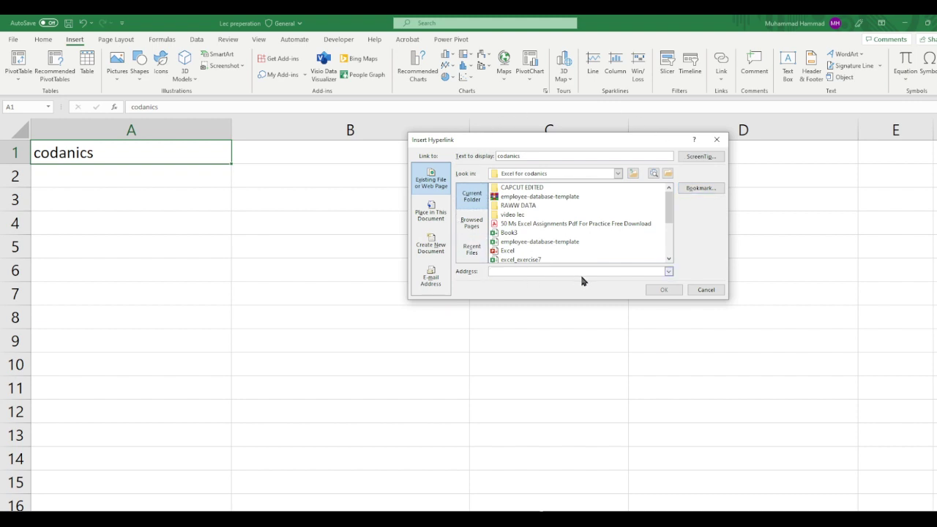
click(707, 290)
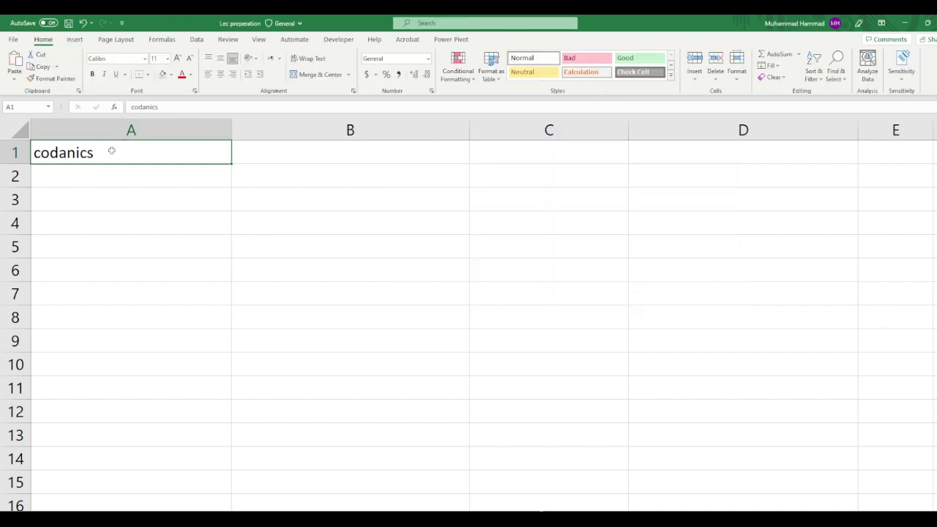
- Open Insert Hyperlink for A1 from the cell's right-click Link command
right_click(111, 150)
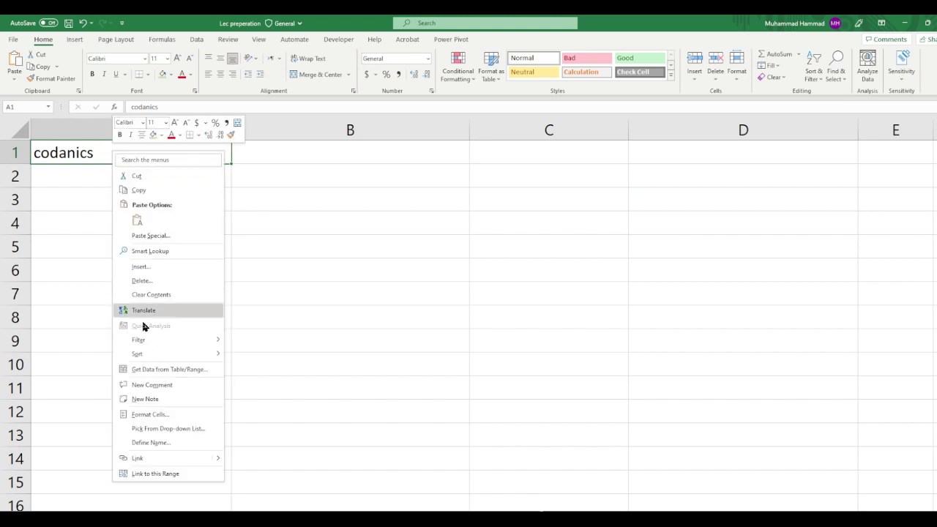
click(165, 458)
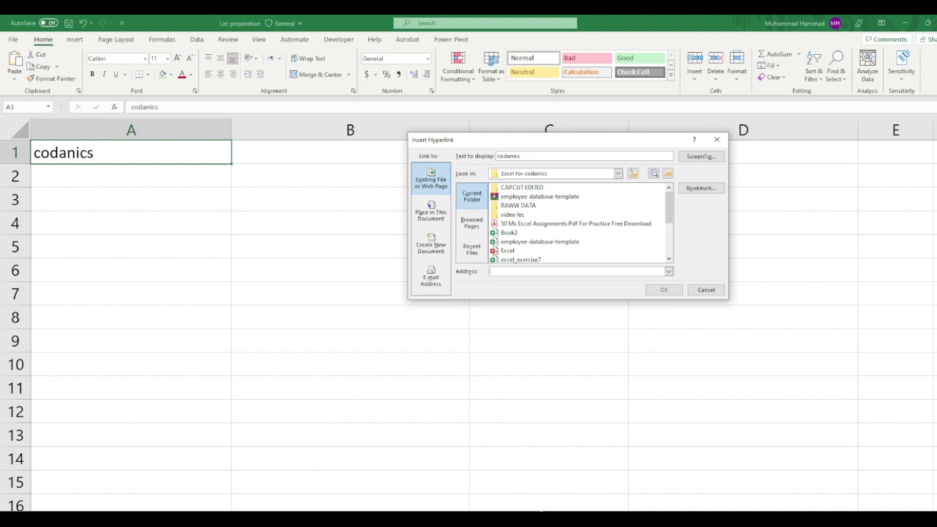
mouse_move(230, 520)
click(230, 519)
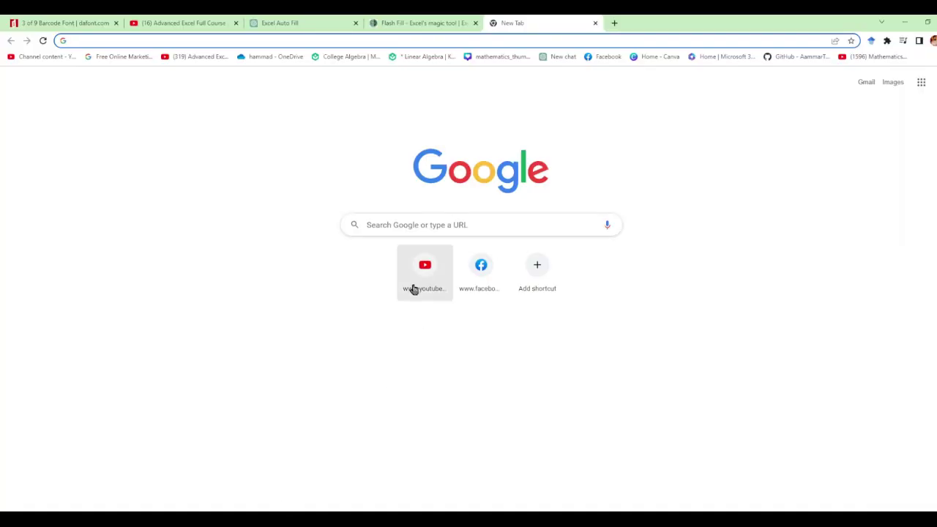
click(414, 284)
click(334, 41)
text(codanics)
key(Down)
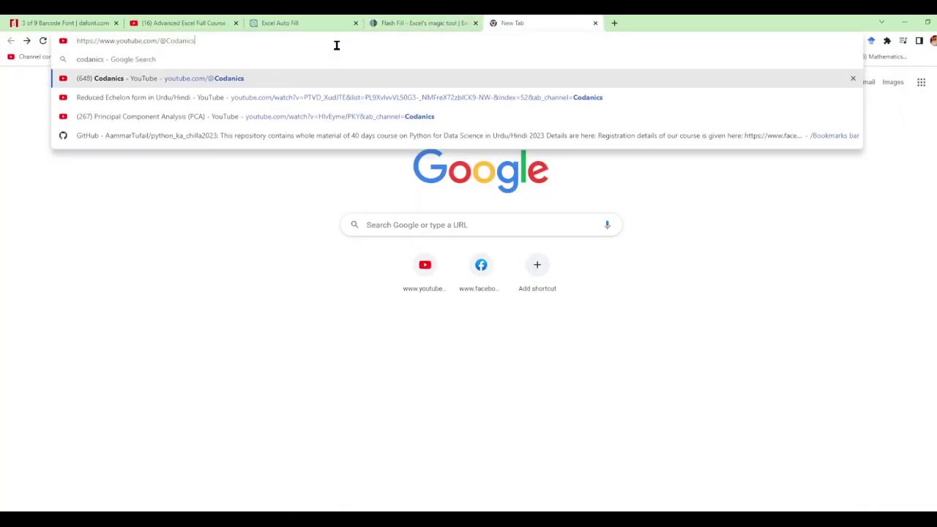
key(Return)
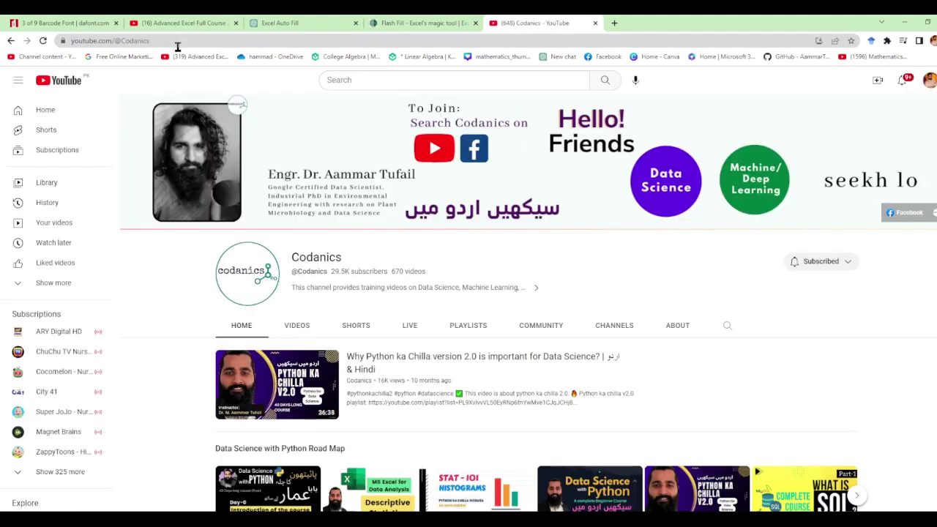
click(178, 42)
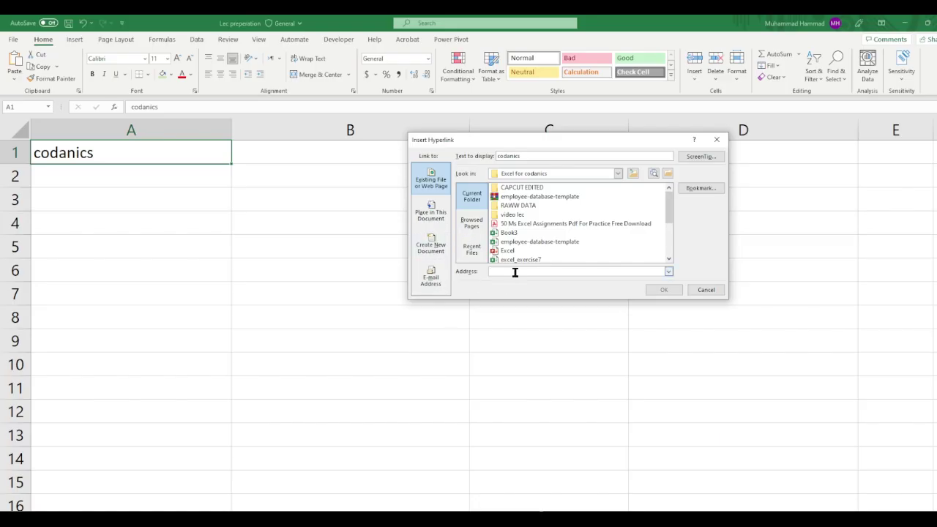
text(https://www.youtube.com/@Codanics)
click(671, 289)
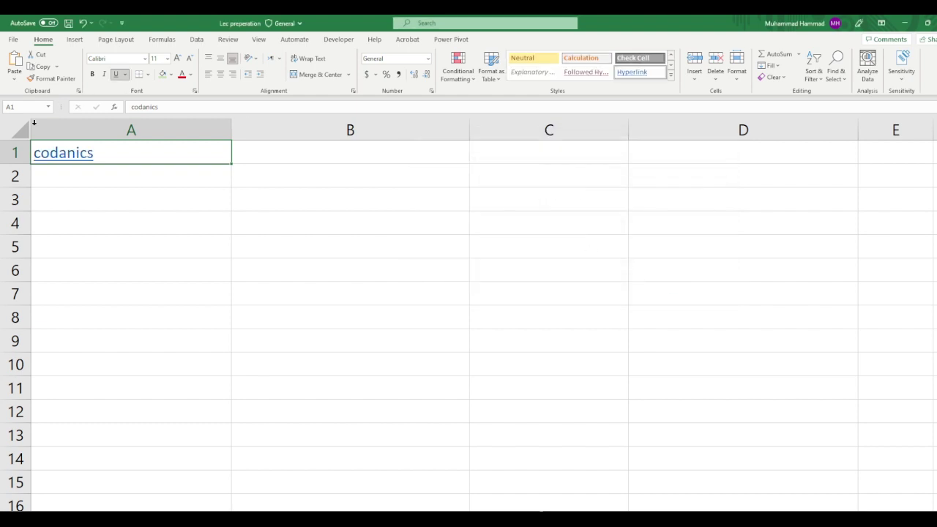
- Test the A1 YouTube link, then remove the hyperlink from A1
mouse_move(47, 165)
click(68, 158)
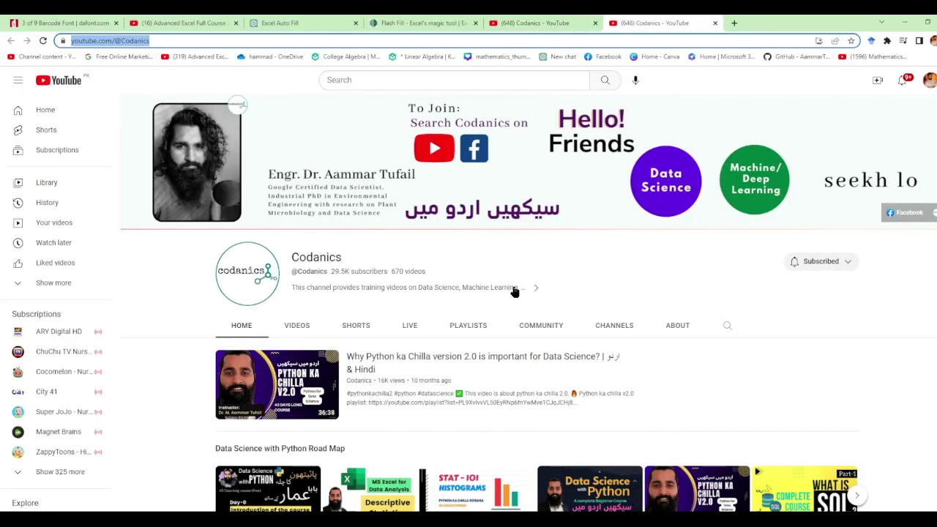
key(alt+Tab)
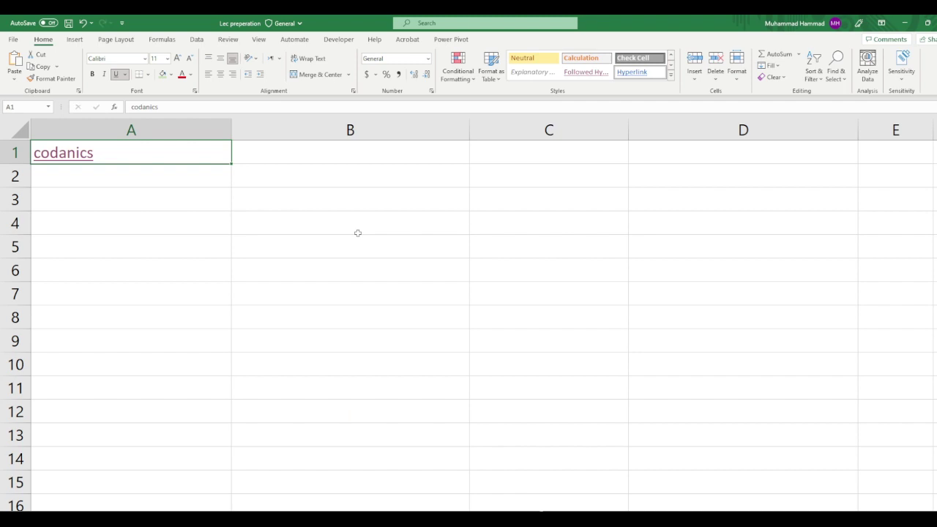
right_click(116, 151)
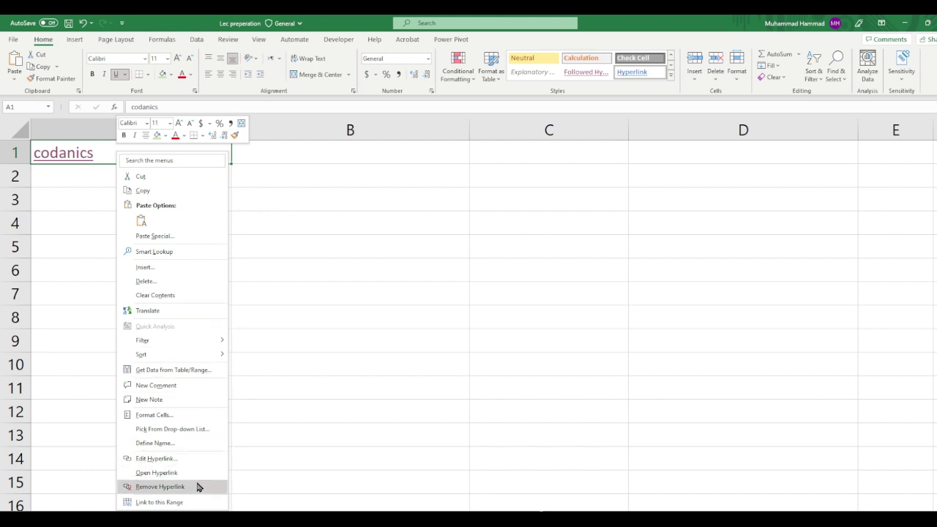
click(160, 487)
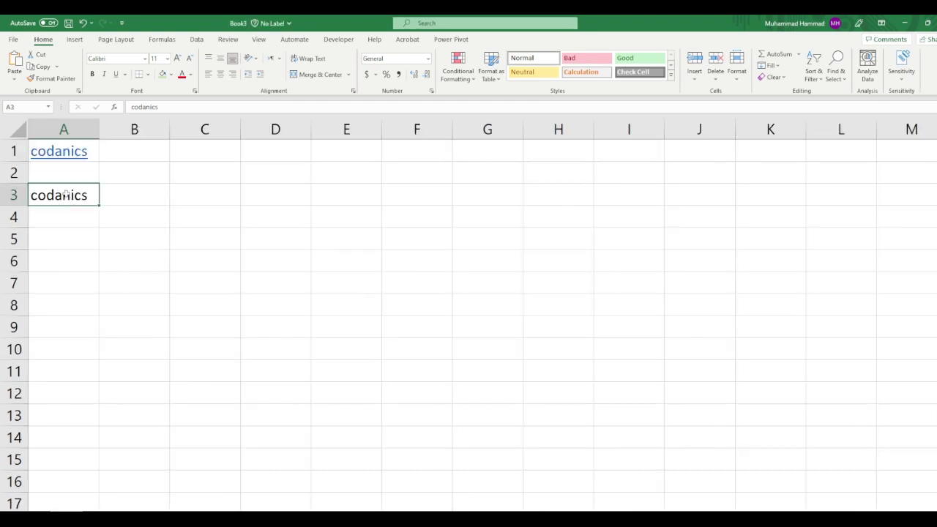
- Link cell A3's codanics to Sheet3 as a place in this document
key(ctrl+k)
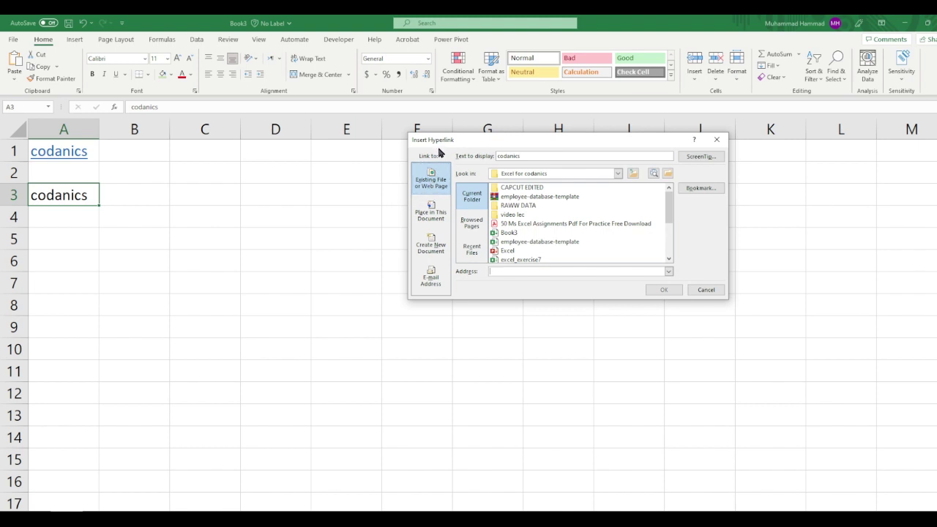
click(433, 219)
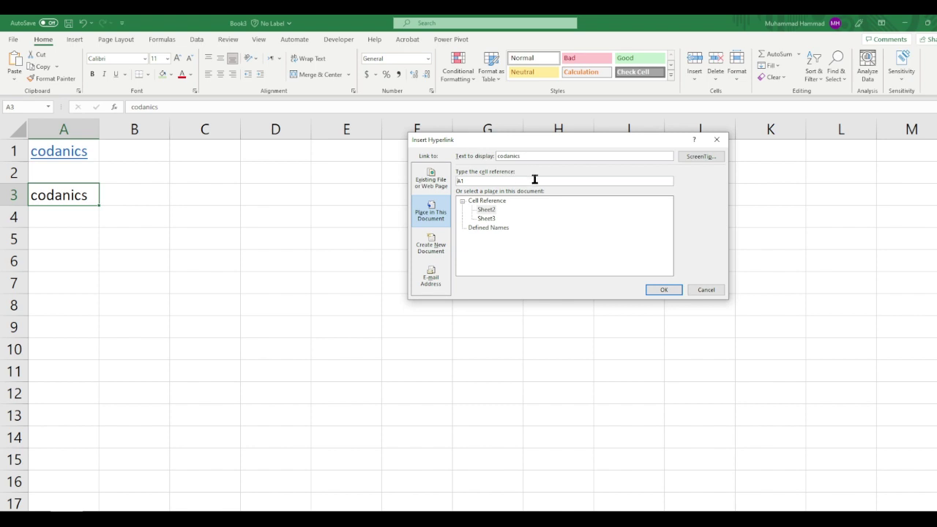
click(487, 218)
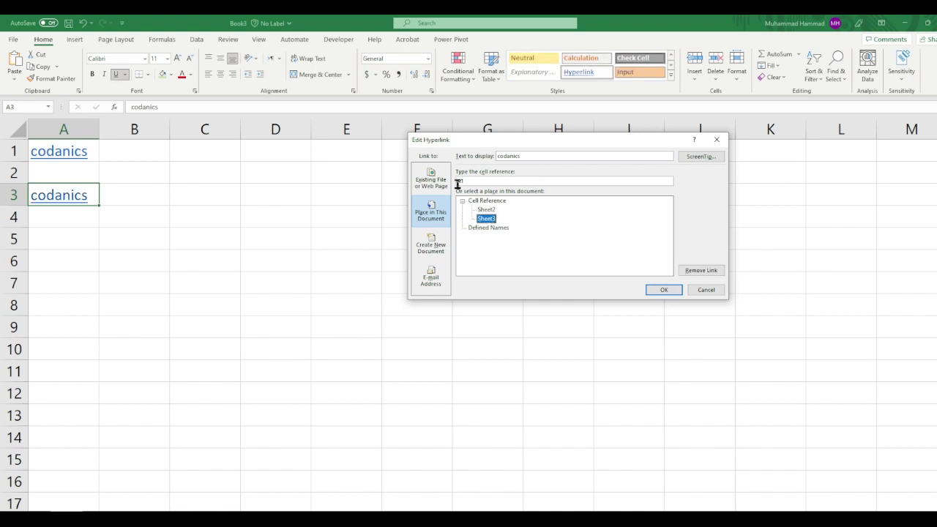
click(665, 289)
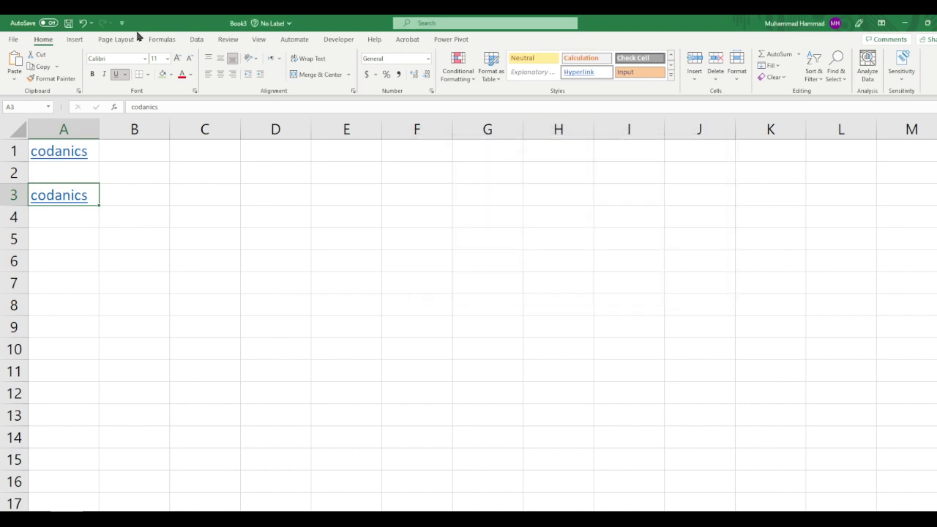
- Test the A3 link to Sheet3, then enter codanics in cell A5
click(73, 200)
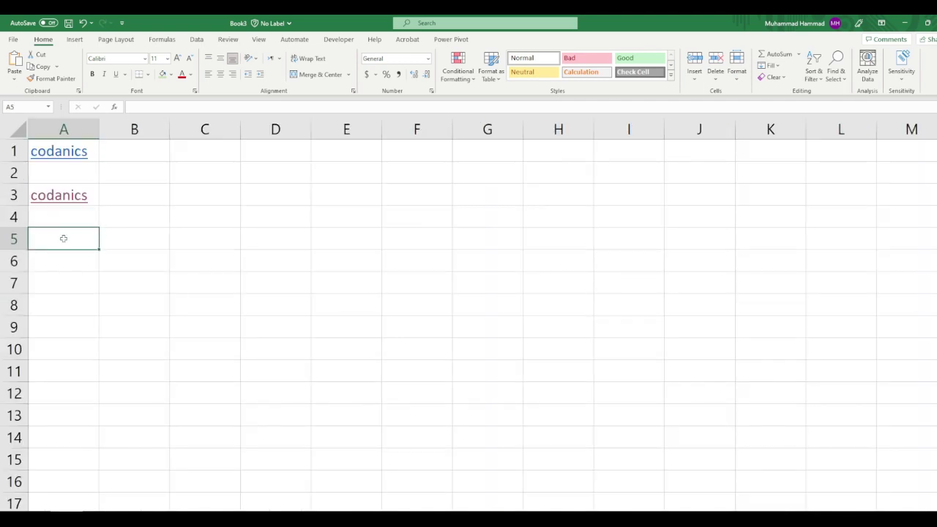
text(Co)
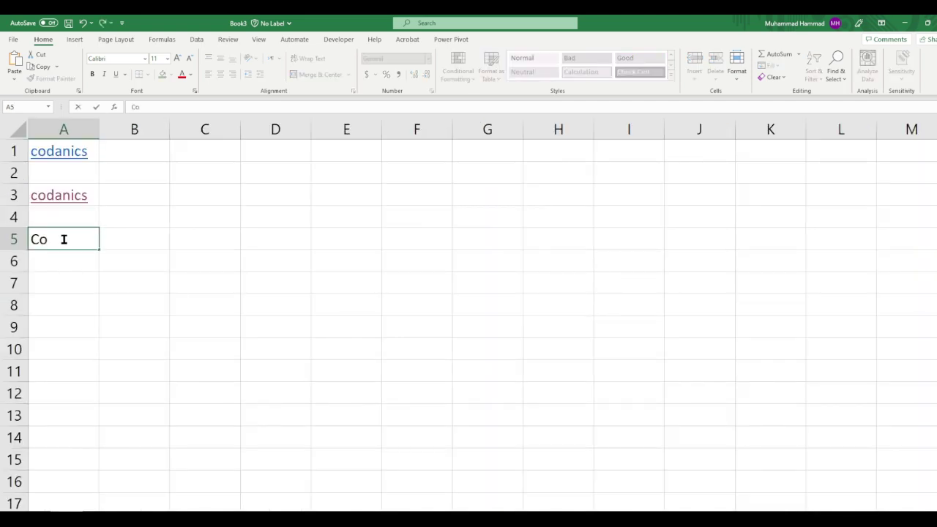
key(BackSpace)
key(BackSpace)
text(codani)
text(cs)
key(Return)
click(63, 239)
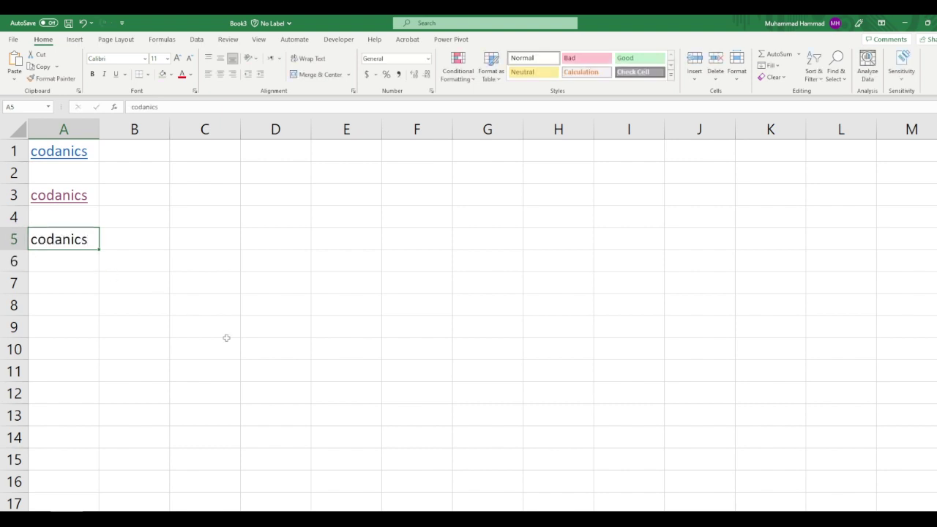
key(ctrl+k)
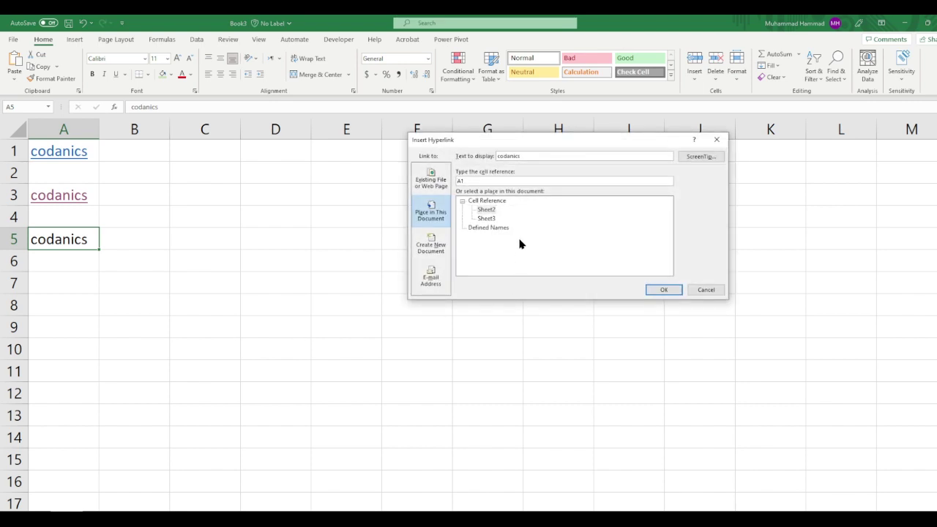
- Make A5 a hyperlink that creates a new document named 'ms excel practice sheet'
click(431, 249)
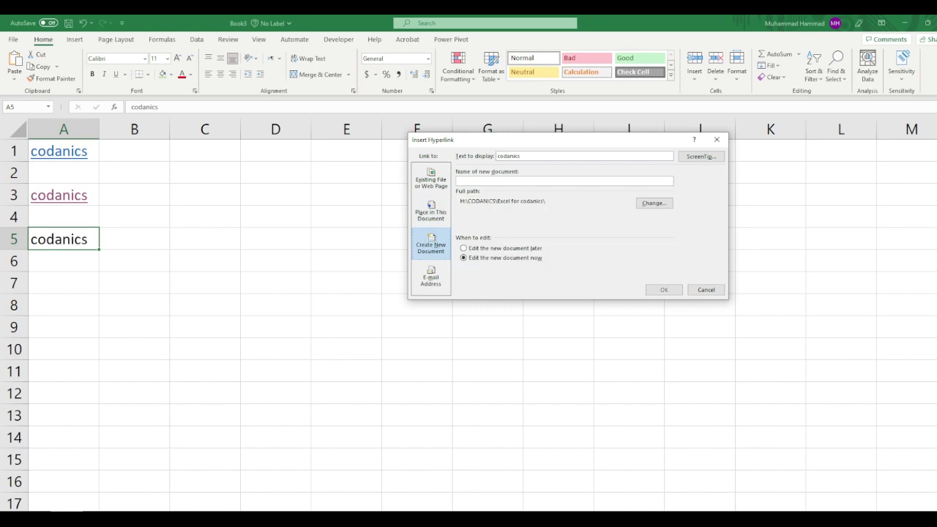
text(ms)
text(xce)
text( pr)
text(ct)
text(se)
text(ce)
text(heet)
click(665, 290)
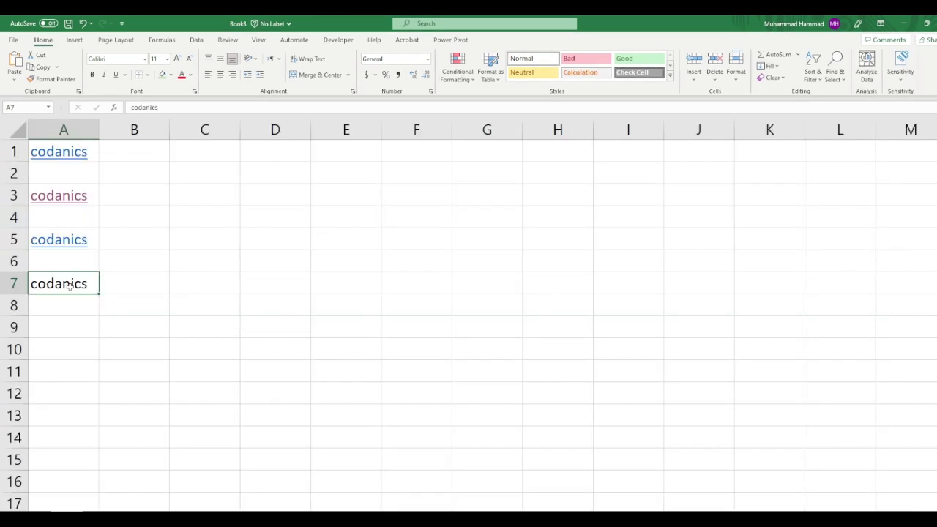
- Link A7's codanics to the user's e-mail address, then follow the link to test it
key(ctrl+k)
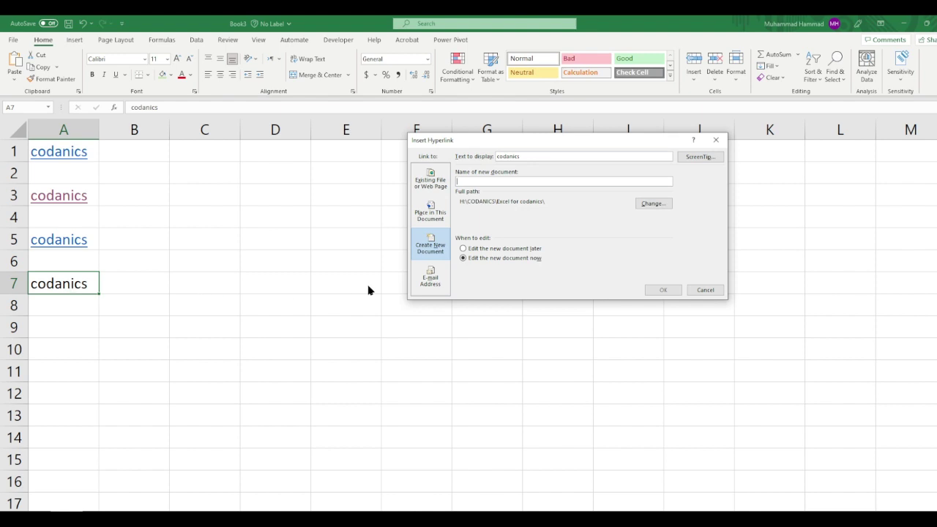
click(433, 278)
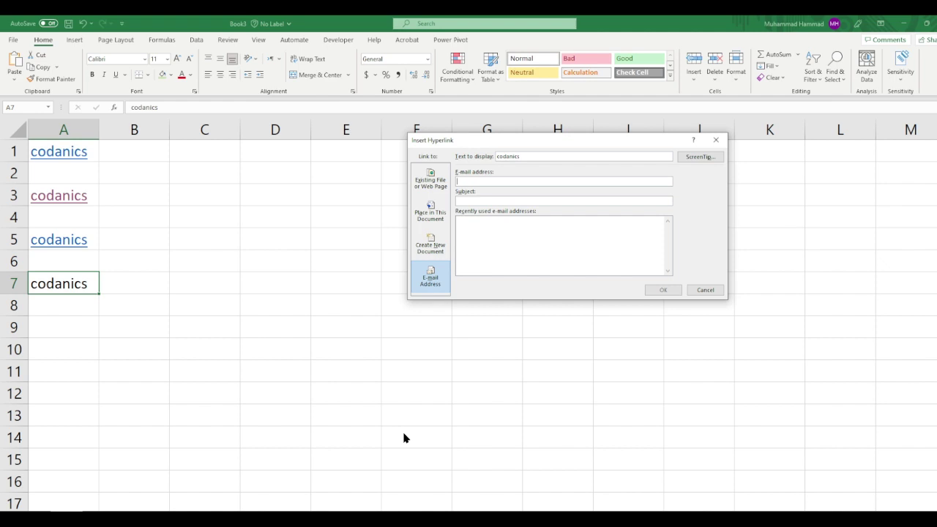
click(478, 179)
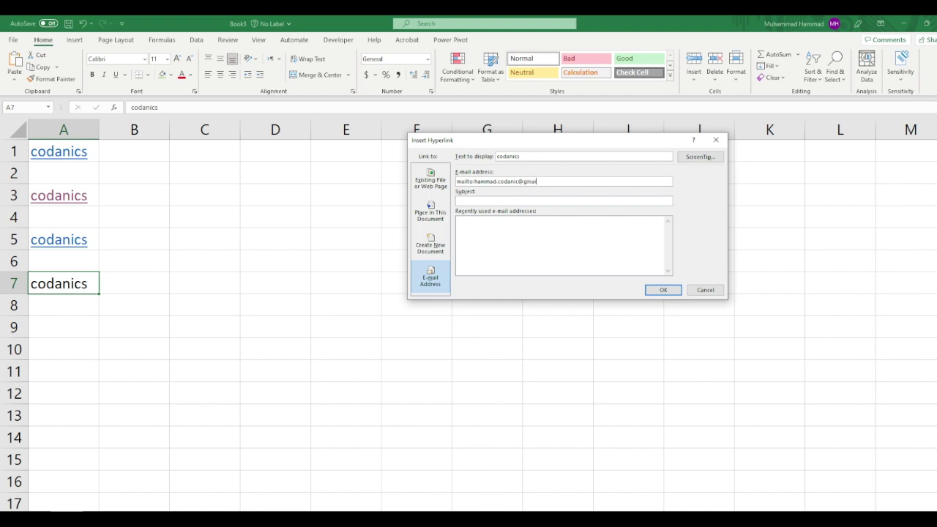
click(650, 290)
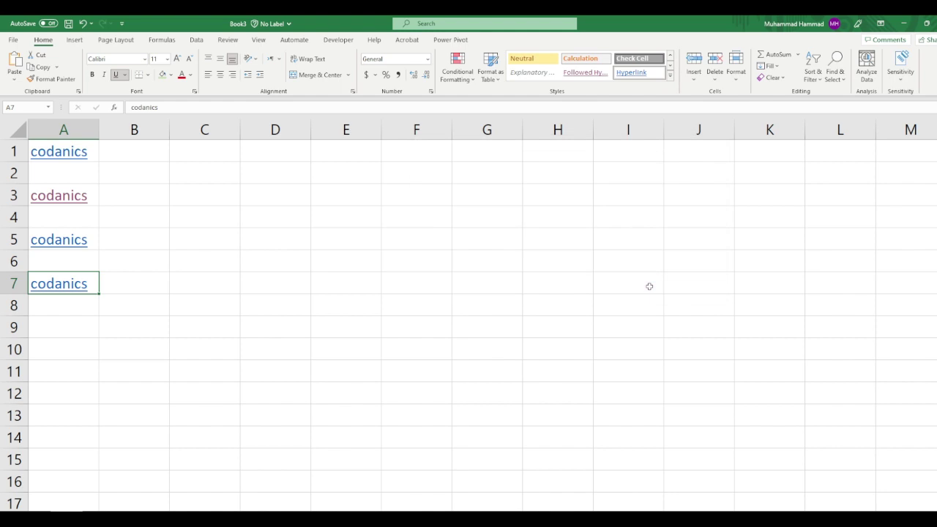
click(57, 283)
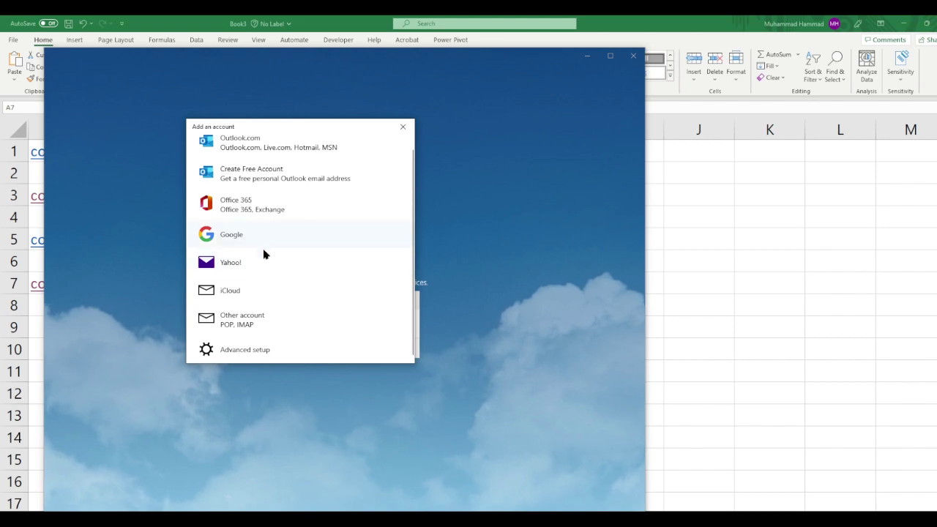
- Start adding a Google account in Mail, then close the sign-in window unfinished
scroll(265, 255, up, 1)
click(247, 149)
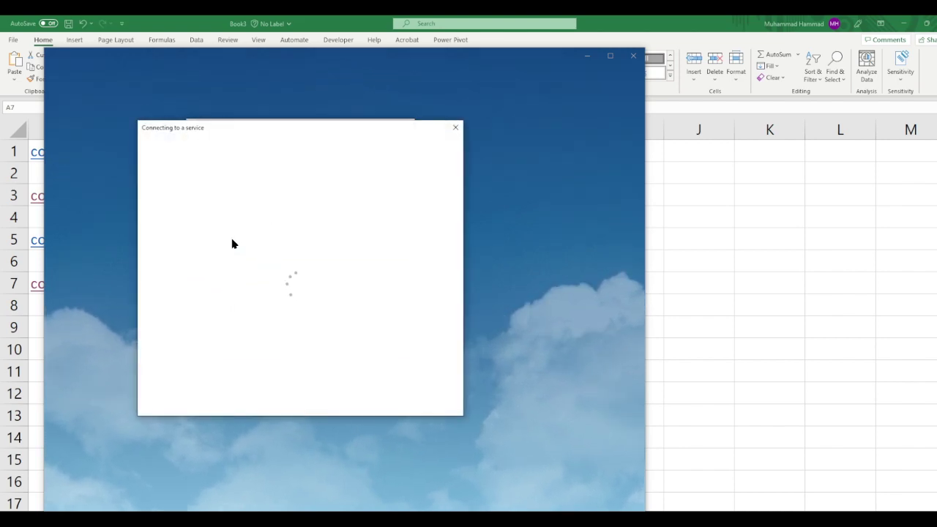
click(336, 297)
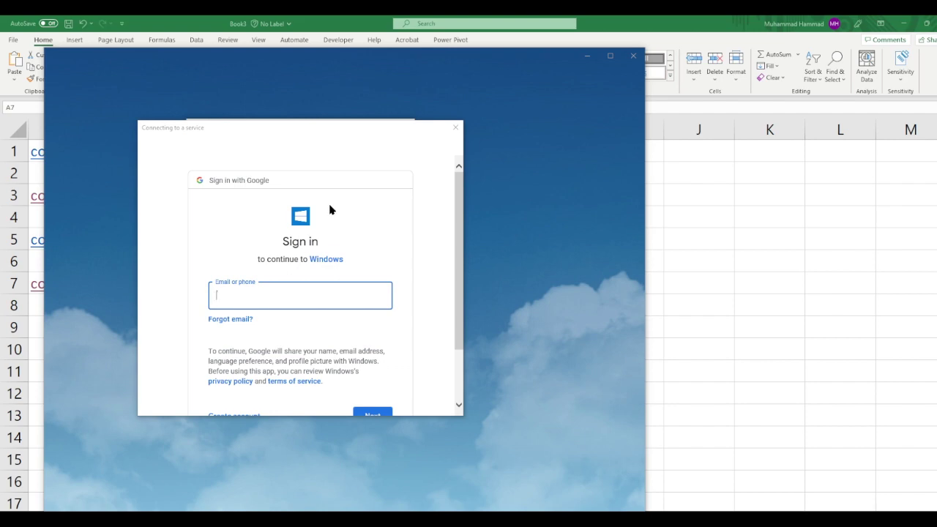
click(454, 129)
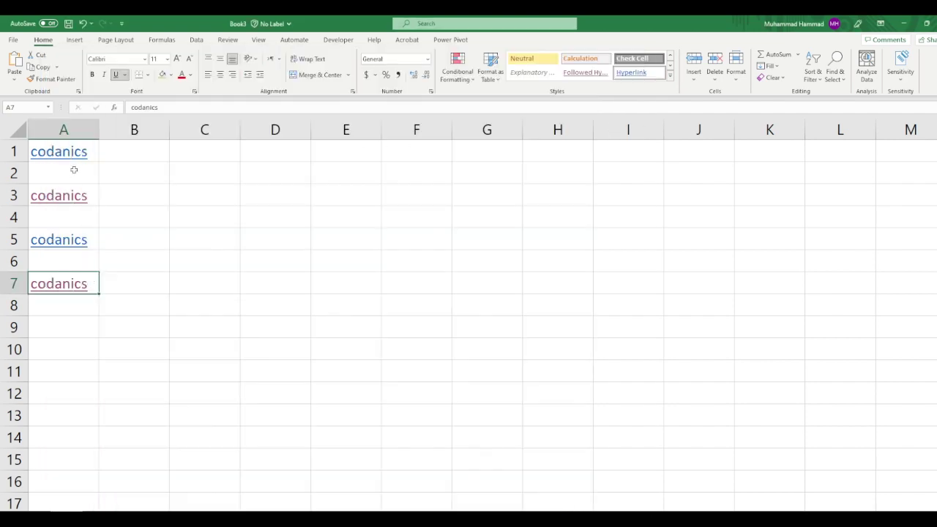